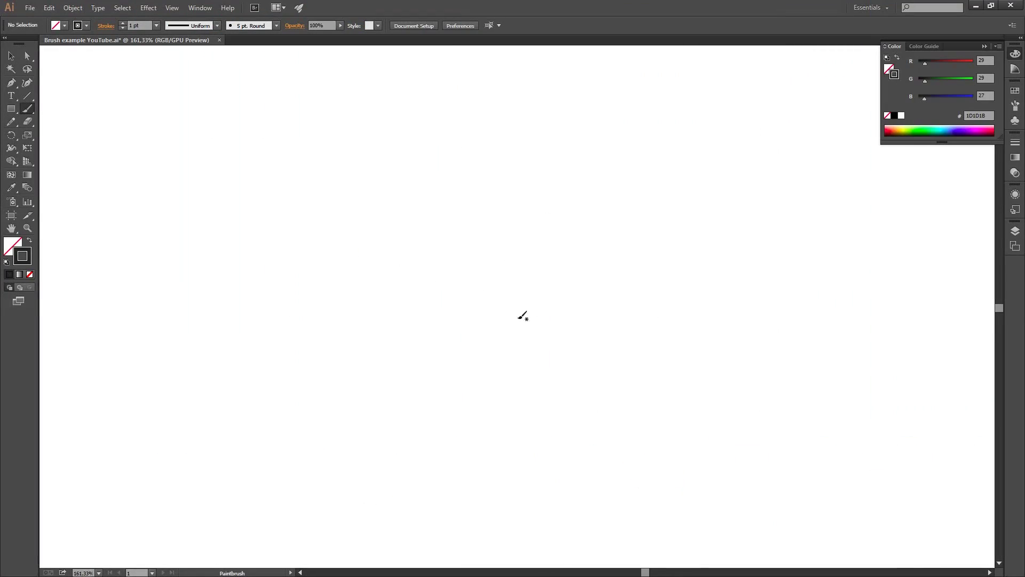
- Paint and undo a test stroke, then switch the paintbrush to 15 pt. Round
mouse_move(255, 254)
left_mouse_down()
mouse_move(428, 213)
mouse_move(555, 315)
mouse_move(568, 272)
left_mouse_up()
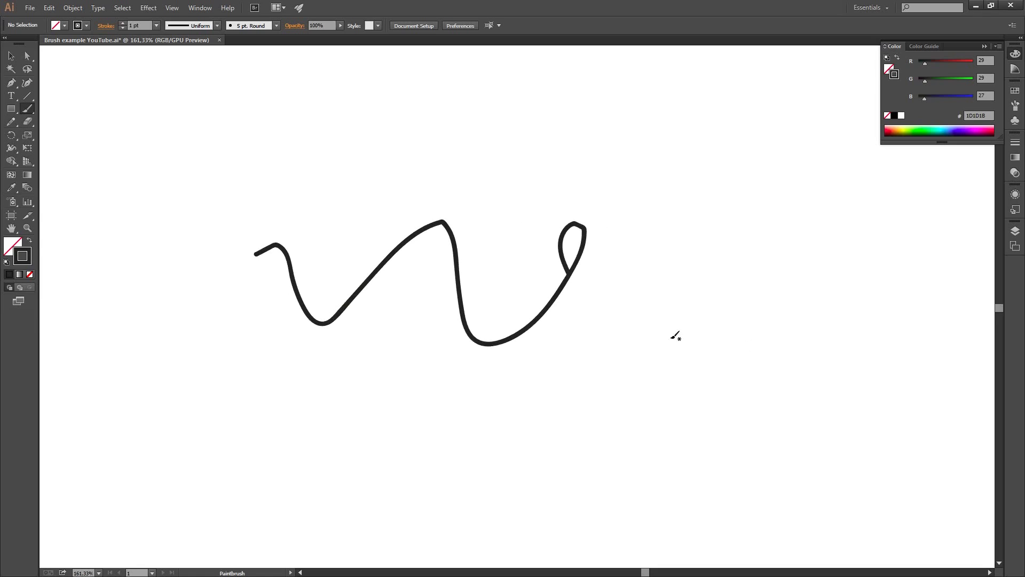
key("ctrl+z")
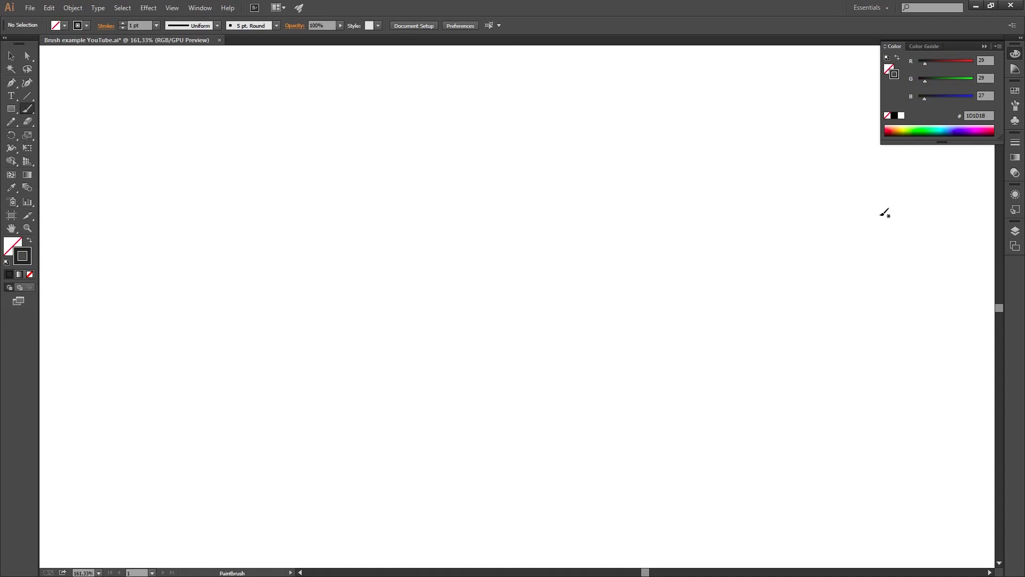
left_click(1015, 105)
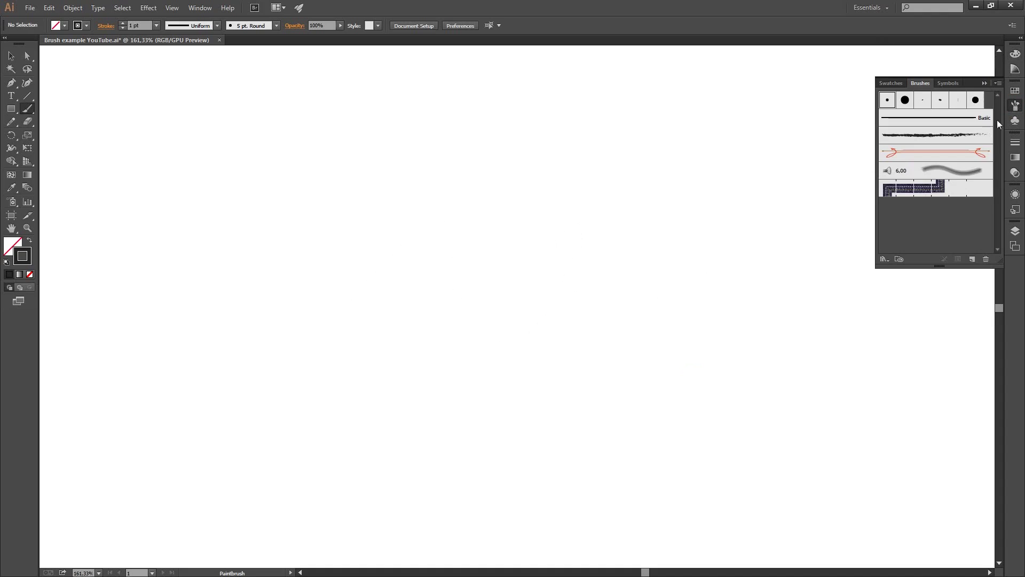
left_click(905, 99)
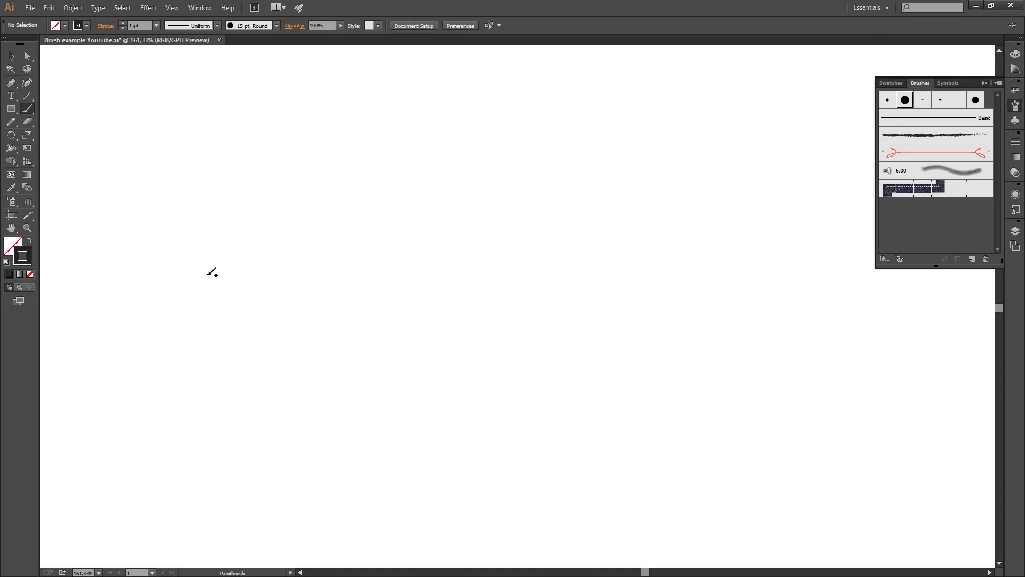
- Paint two thick wavy test strokes with 15 pt. Round, then undo them
mouse_move(207, 270)
left_mouse_down()
mouse_move(274, 242)
mouse_move(317, 336)
mouse_move(407, 211)
mouse_move(466, 236)
left_mouse_up()
mouse_move(477, 288)
left_mouse_down()
mouse_move(565, 303)
mouse_move(678, 197)
mouse_move(736, 337)
left_mouse_up()
mouse_move(202, 442)
left_mouse_down()
mouse_move(270, 392)
mouse_move(317, 415)
mouse_move(339, 487)
mouse_move(526, 377)
mouse_move(521, 455)
mouse_move(754, 381)
left_mouse_up()
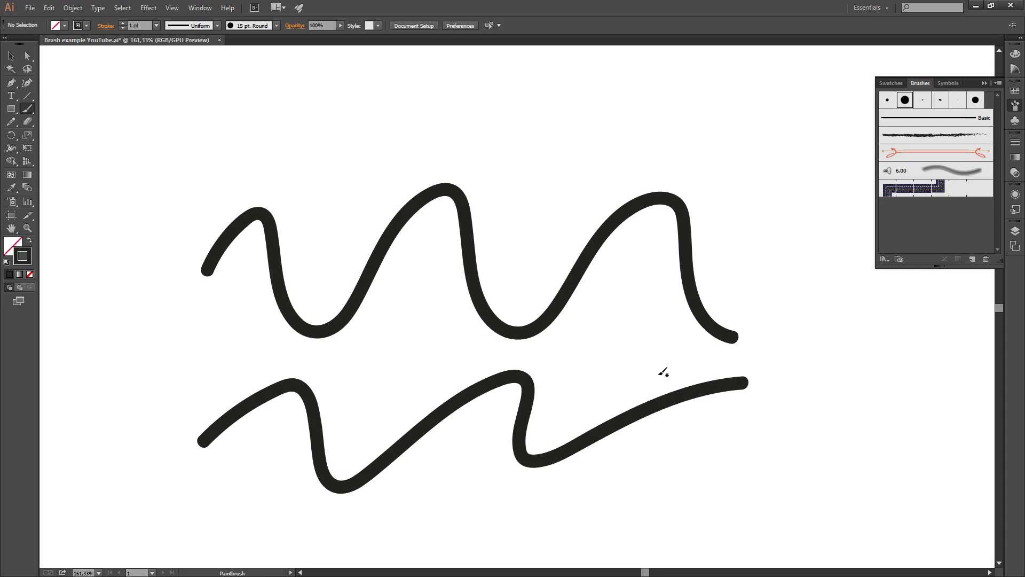
key("ctrl+z")
key("ctrl+z")
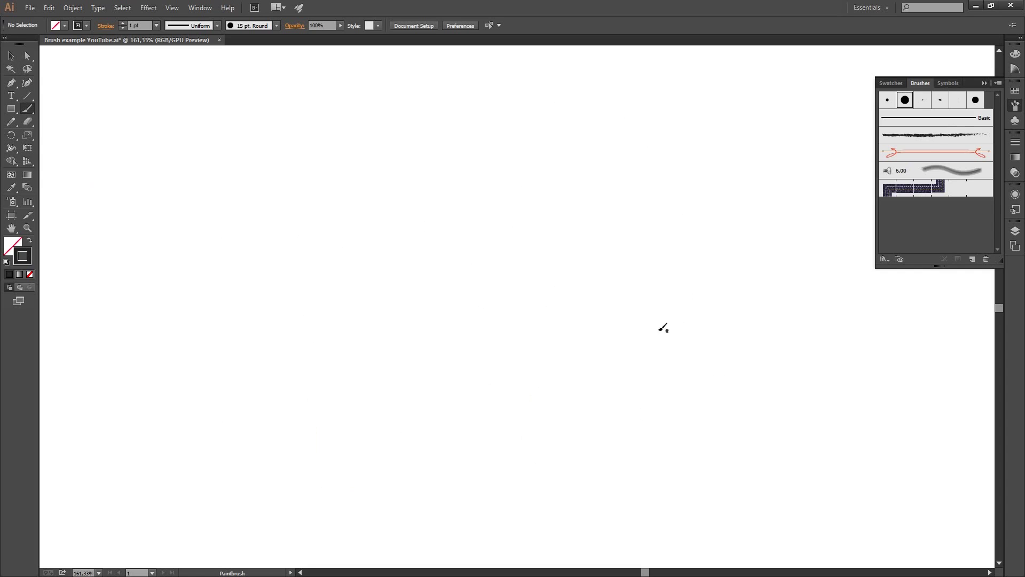
- Create a new Calligraphic Brush from the Brushes panel menu and name it Suzie
left_click(997, 84)
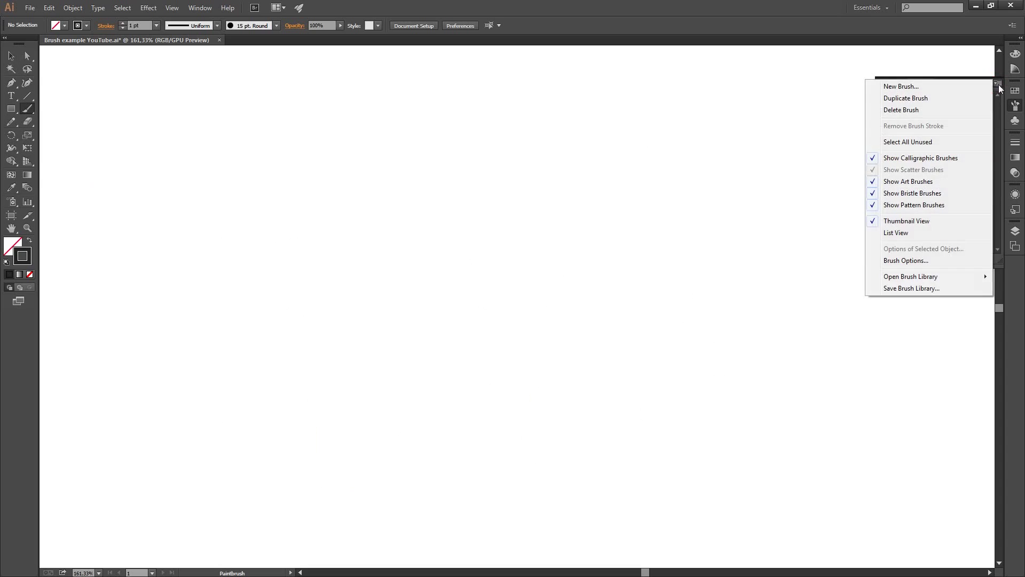
left_click(925, 87)
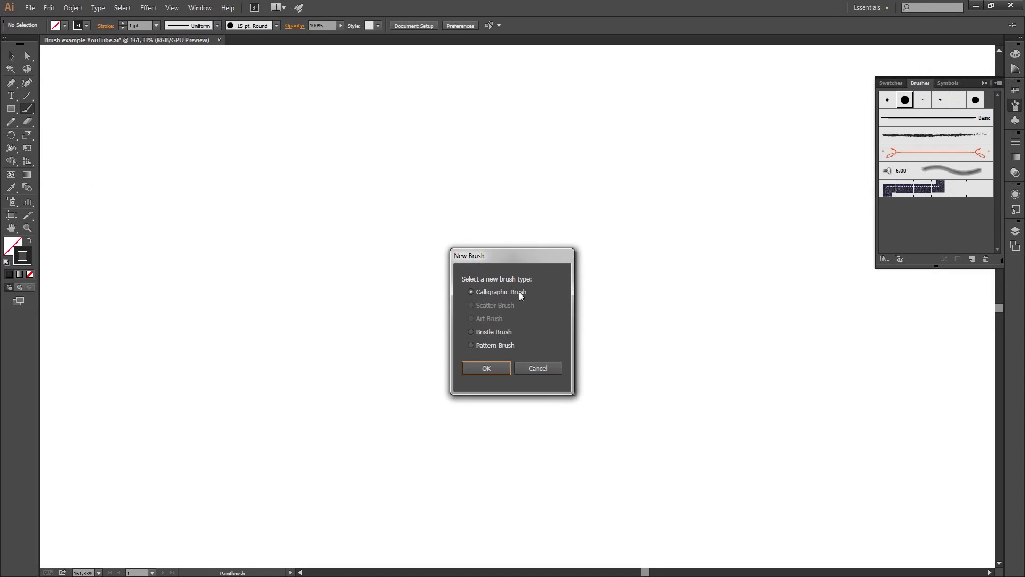
left_click(488, 368)
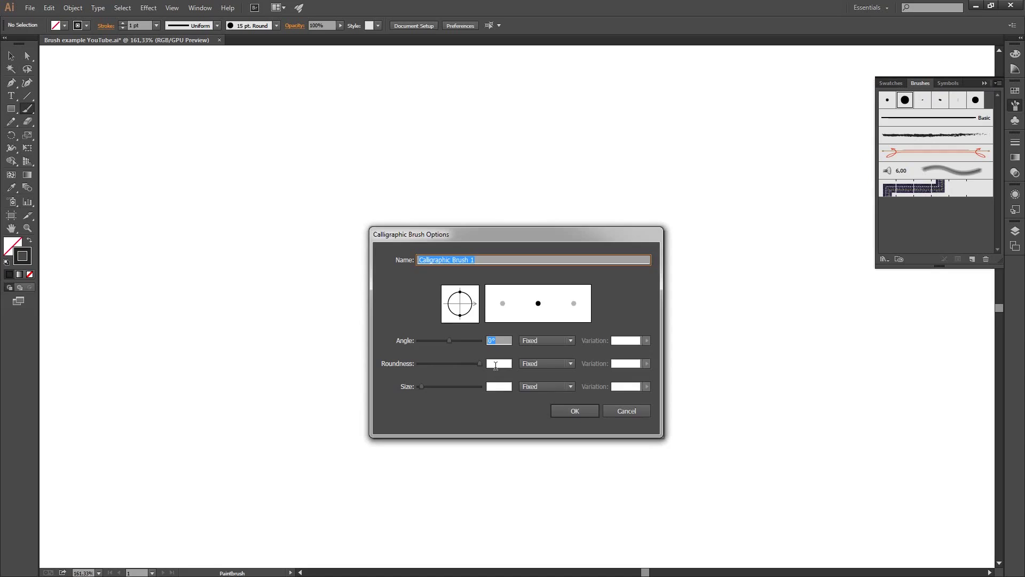
type("Suzie")
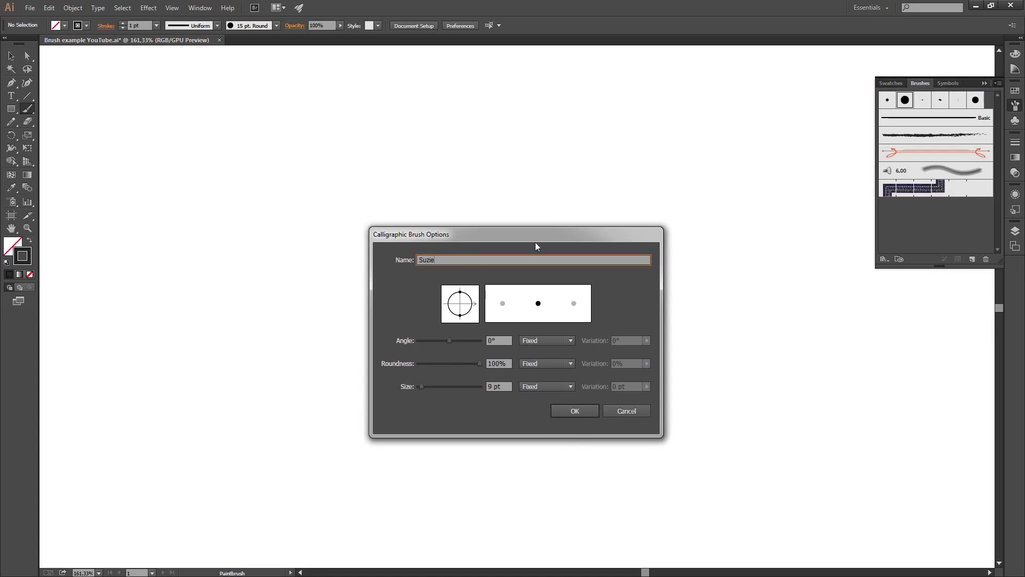
- Set the Suzie brush angle to 180° and leave roundness at 100%
mouse_move(449, 340)
left_mouse_down()
mouse_move(460, 341)
mouse_move(444, 369)
mouse_move(489, 375)
left_mouse_up()
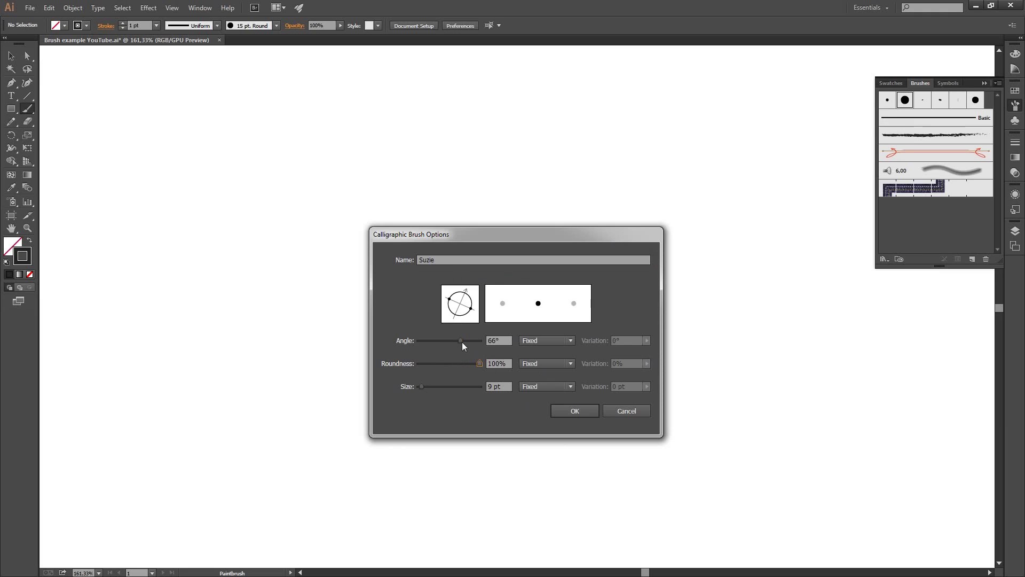
left_click_drag(460, 341, 480, 341)
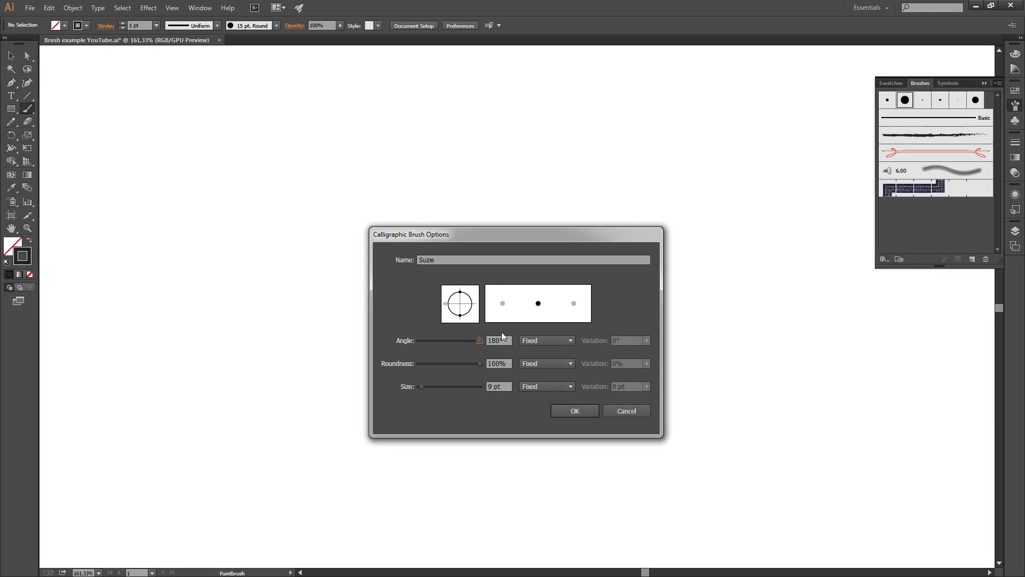
left_click(479, 363)
mouse_move(480, 364)
left_mouse_down()
mouse_move(469, 366)
mouse_move(480, 361)
left_mouse_up()
left_click_drag(470, 338, 481, 340)
left_click(569, 387)
- Make Suzie's size vary by Pressure with a 9 pt variation, and save the brush
left_click(555, 421)
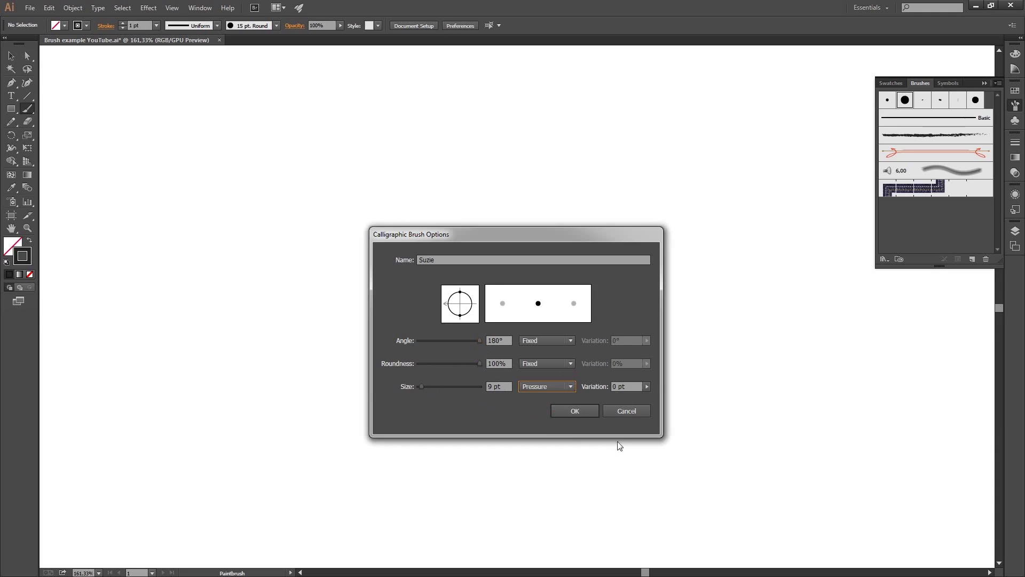
left_click(647, 386)
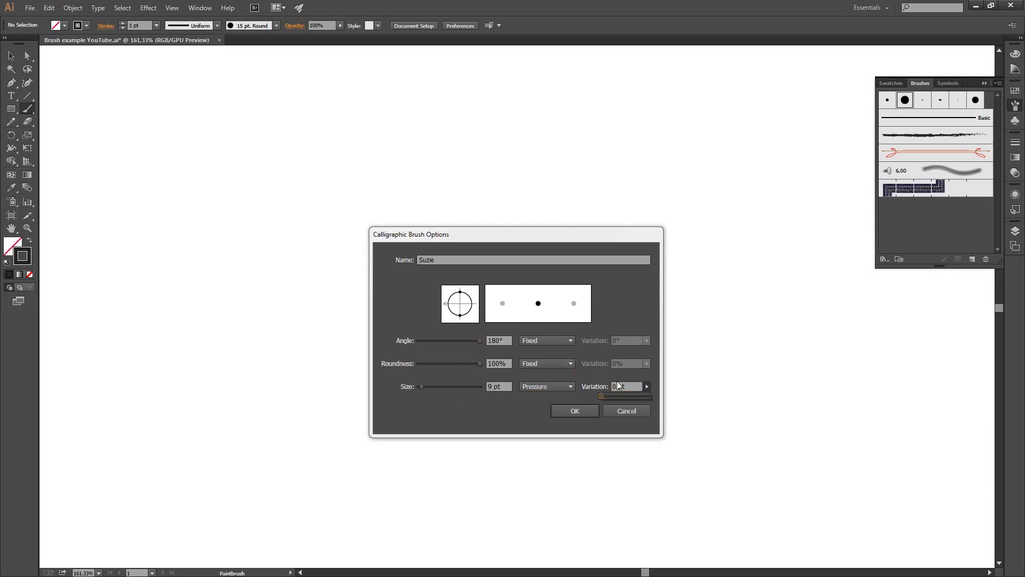
left_click_drag(605, 397, 618, 396)
left_click_drag(627, 396, 637, 396)
mouse_move(648, 396)
left_mouse_down()
mouse_move(626, 400)
mouse_move(657, 400)
left_mouse_up()
left_click(645, 444)
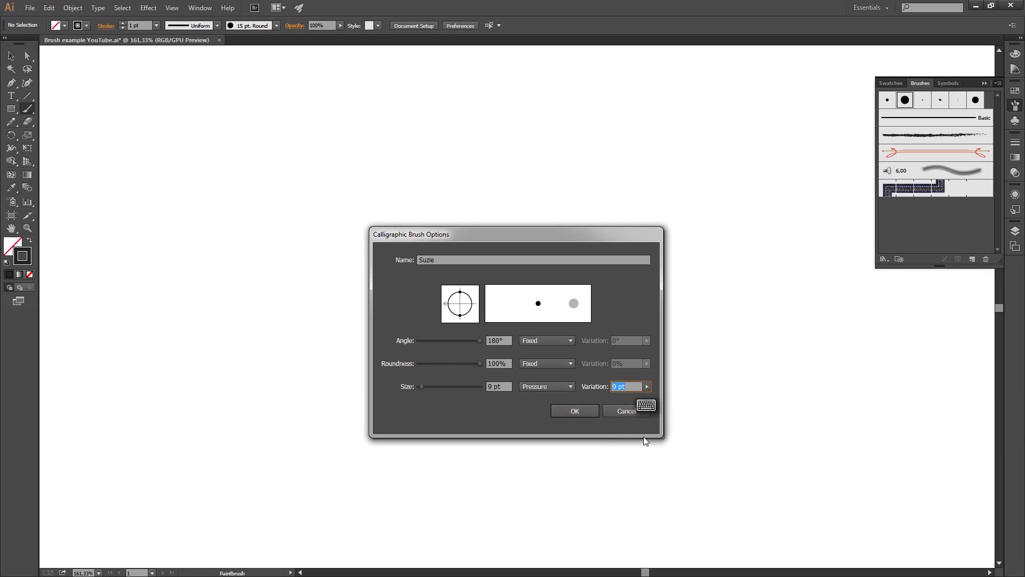
left_click(582, 415)
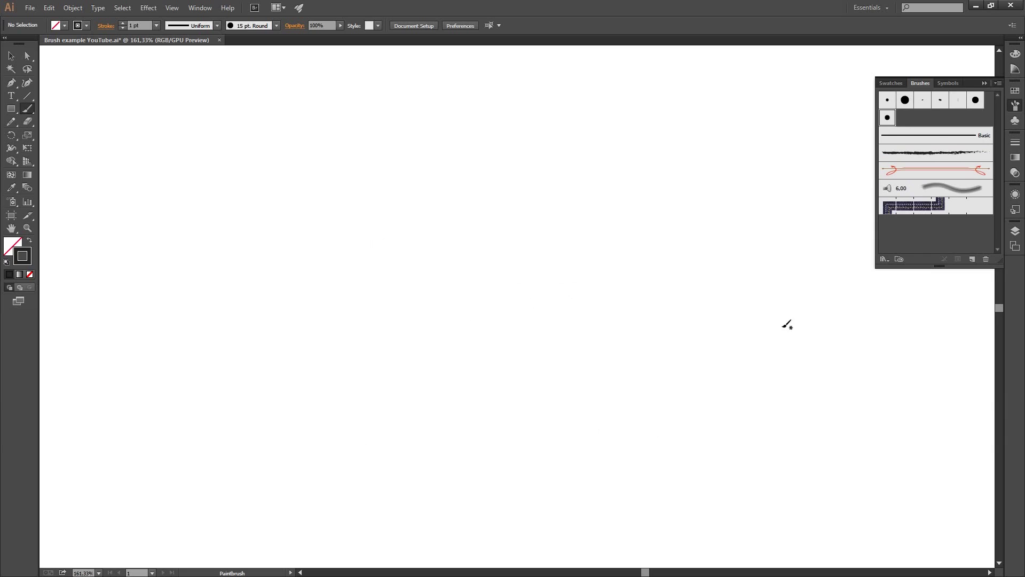
- Select the Suzie brush and paint a long wavy stroke curling into a spiral
left_click(887, 118)
mouse_move(208, 283)
left_mouse_down()
mouse_move(237, 241)
mouse_move(263, 233)
mouse_move(338, 327)
mouse_move(372, 348)
mouse_move(418, 329)
mouse_move(468, 209)
mouse_move(492, 208)
mouse_move(527, 298)
mouse_move(601, 334)
mouse_move(695, 283)
mouse_move(696, 179)
mouse_move(601, 183)
mouse_move(612, 257)
mouse_move(647, 203)
left_mouse_up()
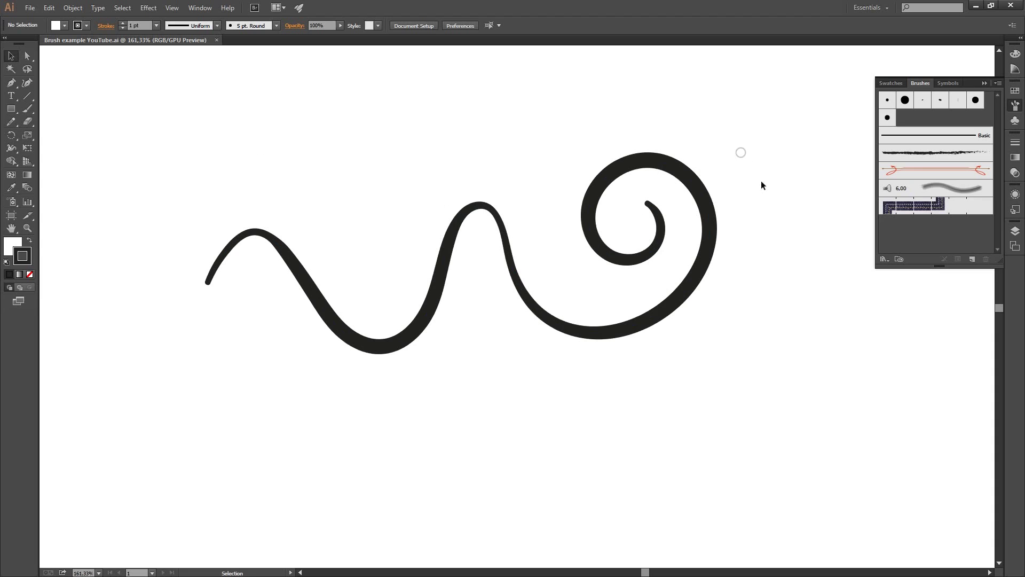
left_click(30, 8)
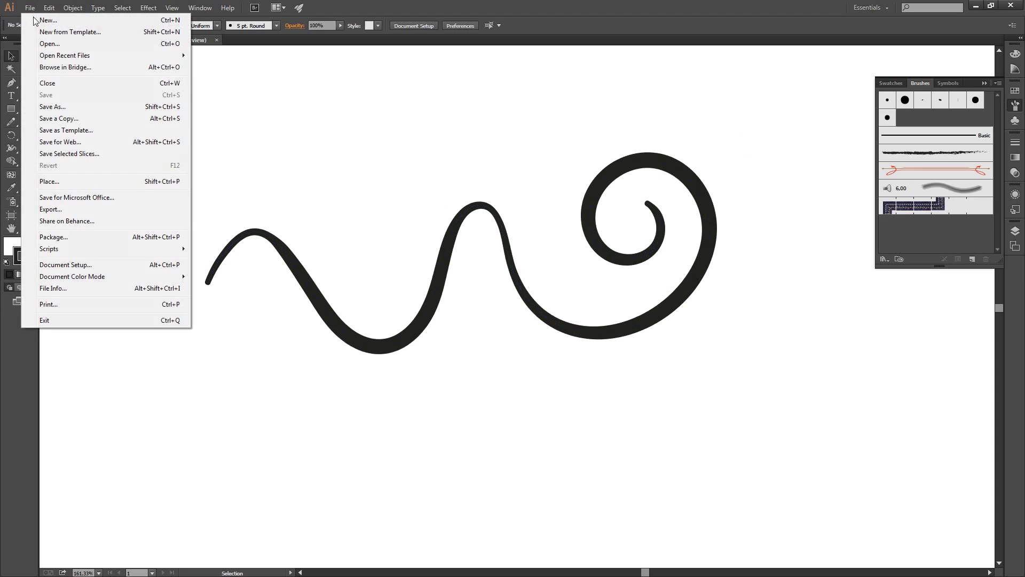
left_click(48, 22)
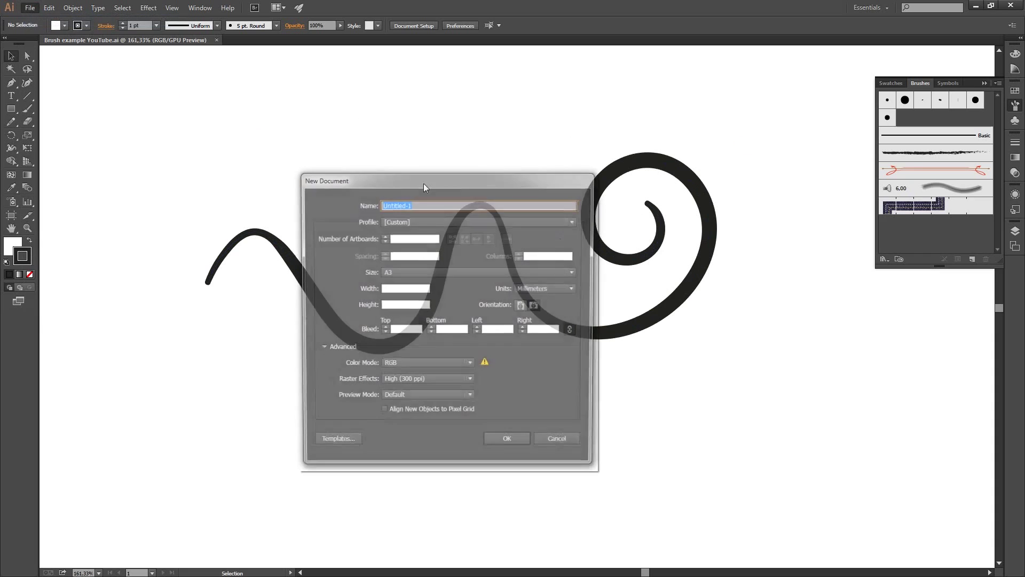
left_click(509, 443)
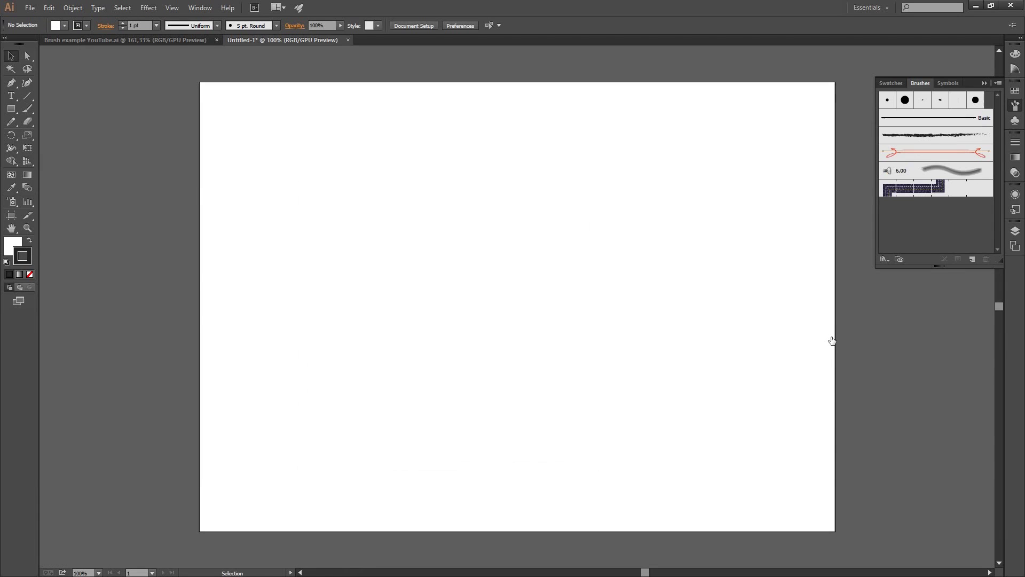
left_click(32, 229)
left_click(557, 334)
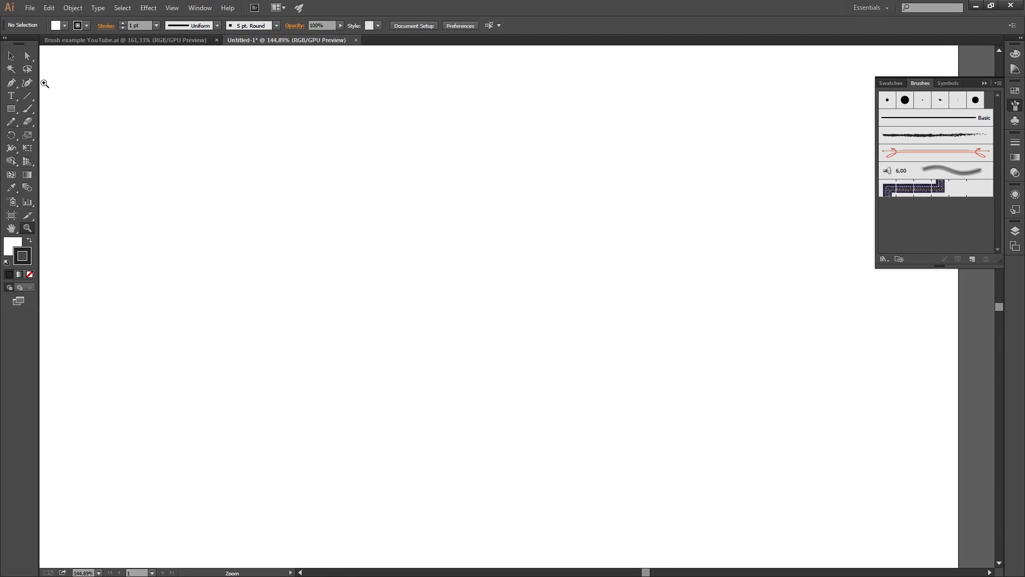
left_click(13, 58)
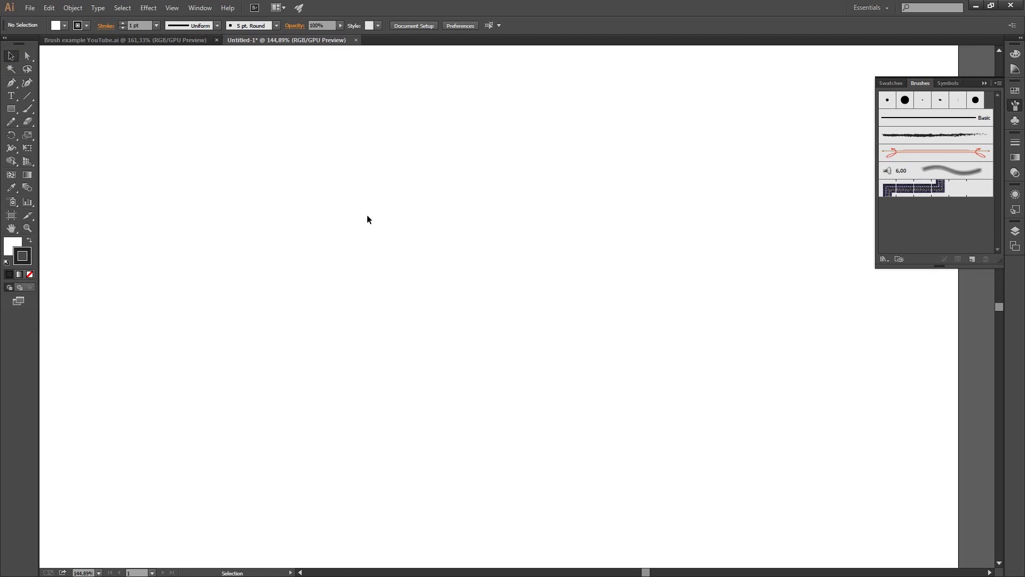
left_click(998, 83)
left_click(717, 99)
- Copy the swirl stroke from Brush example YouTube.ai
left_click(143, 40)
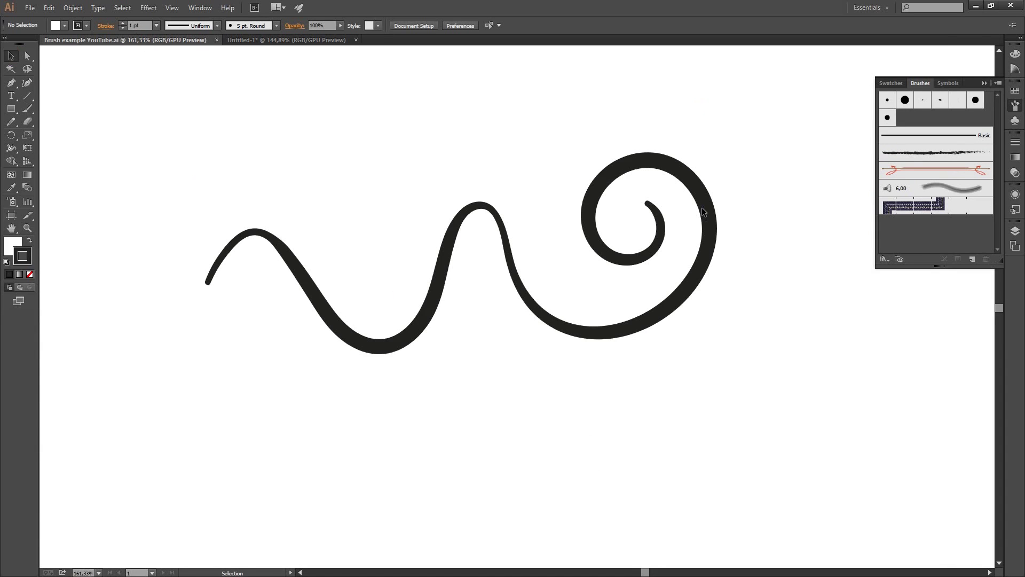
left_click(709, 203)
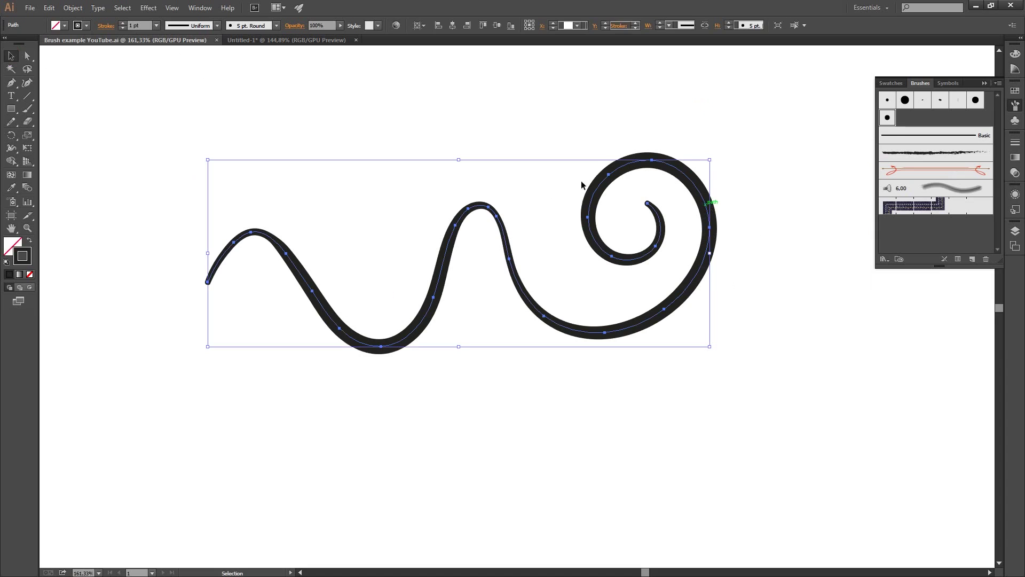
left_click(53, 9)
left_click(70, 60)
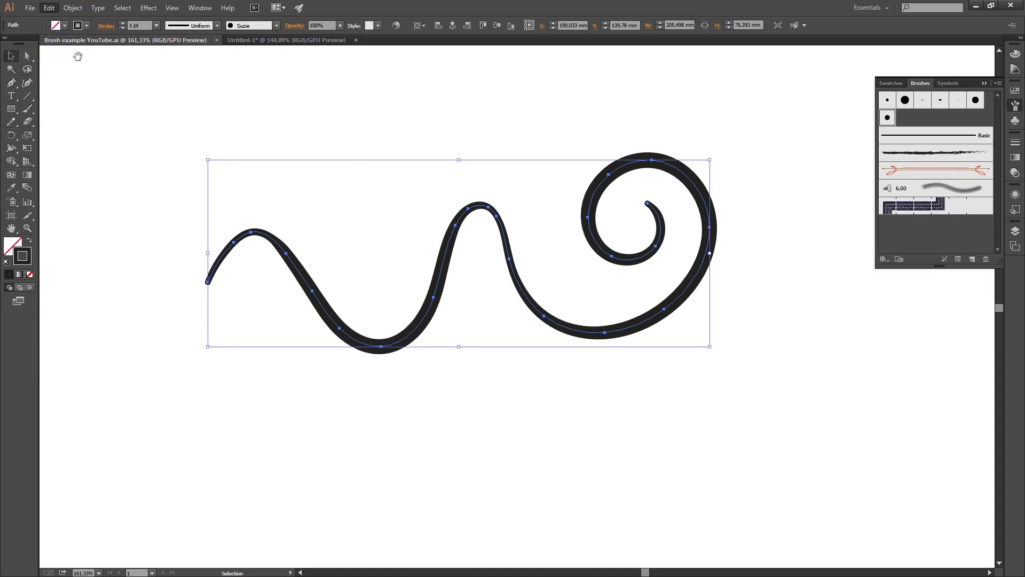
- Paste the swirl into Untitled-1, replacing the earlier paste
left_click(254, 42)
key("ctrl+z")
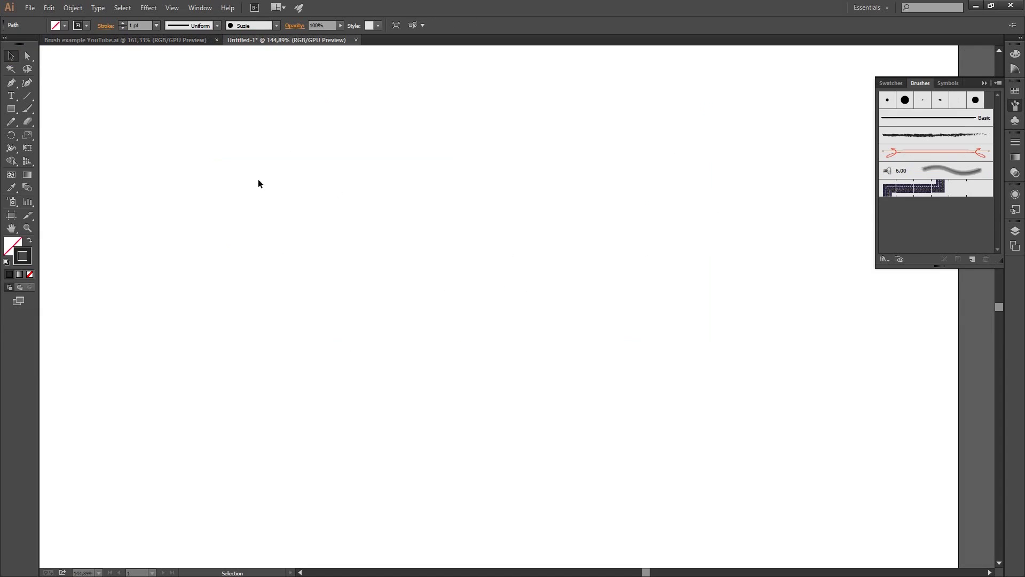
left_click(49, 8)
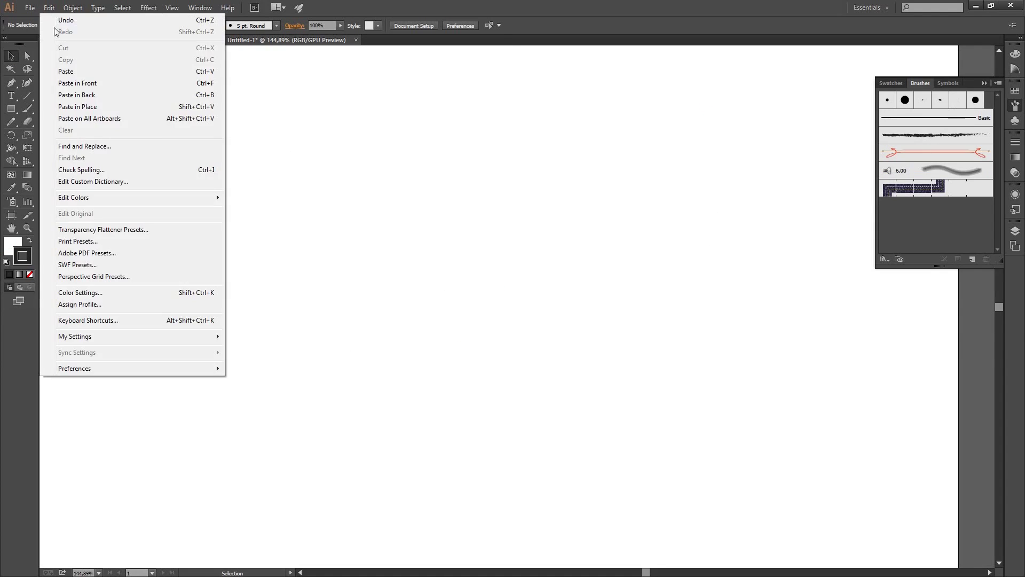
left_click(64, 71)
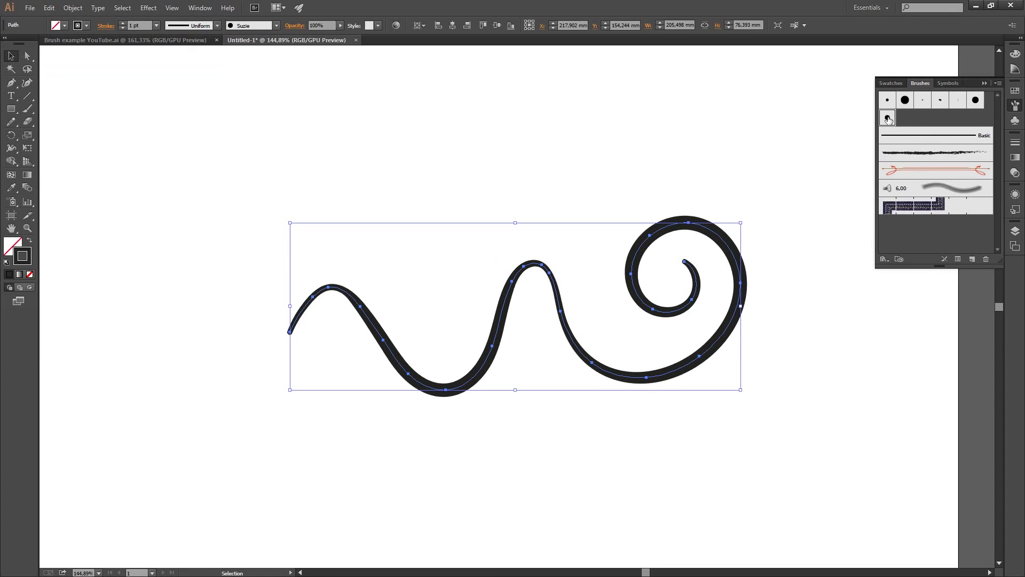
- Delete the pasted swirl, leaving Untitled-1's artboard empty
left_click(607, 185)
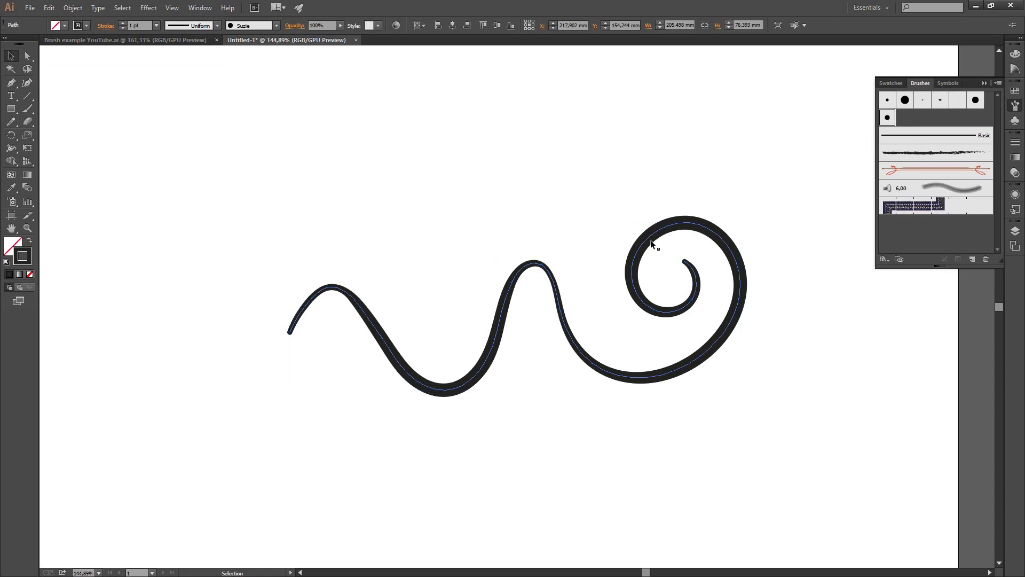
left_click(692, 231)
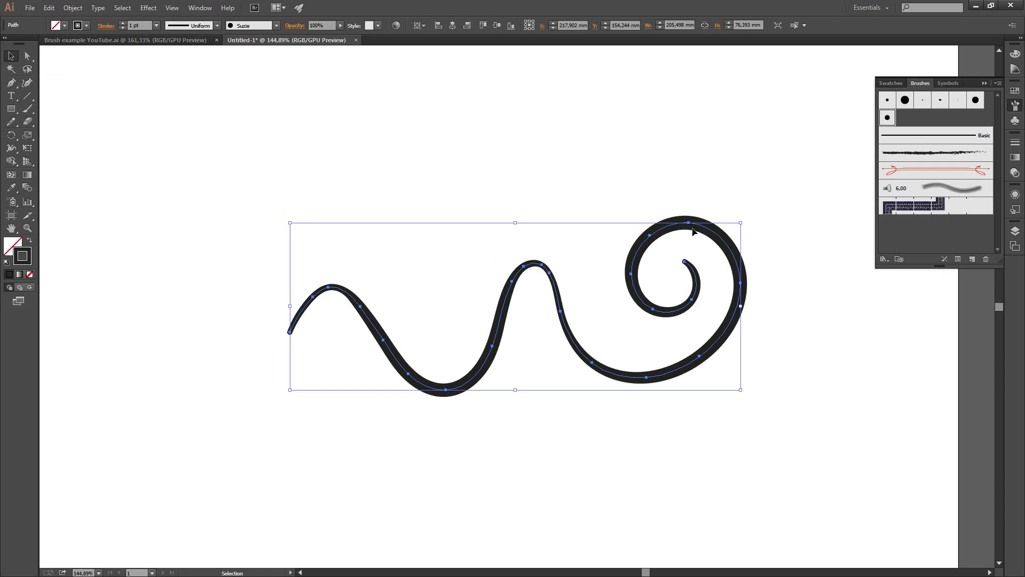
key("Delete")
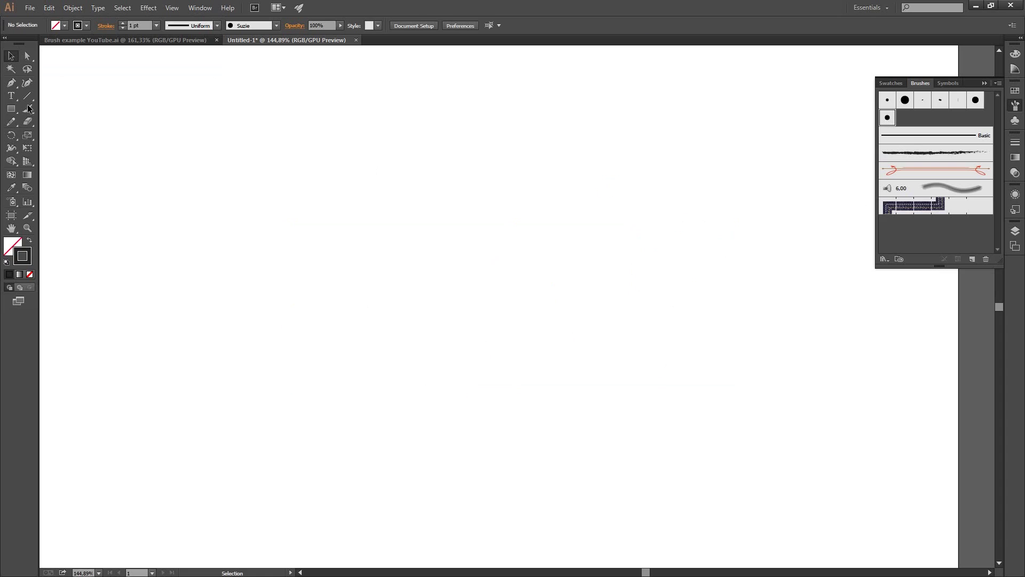
key("b")
mouse_move(198, 246)
left_mouse_down()
mouse_move(224, 183)
mouse_move(285, 228)
mouse_move(368, 370)
mouse_move(534, 366)
mouse_move(399, 242)
left_mouse_up()
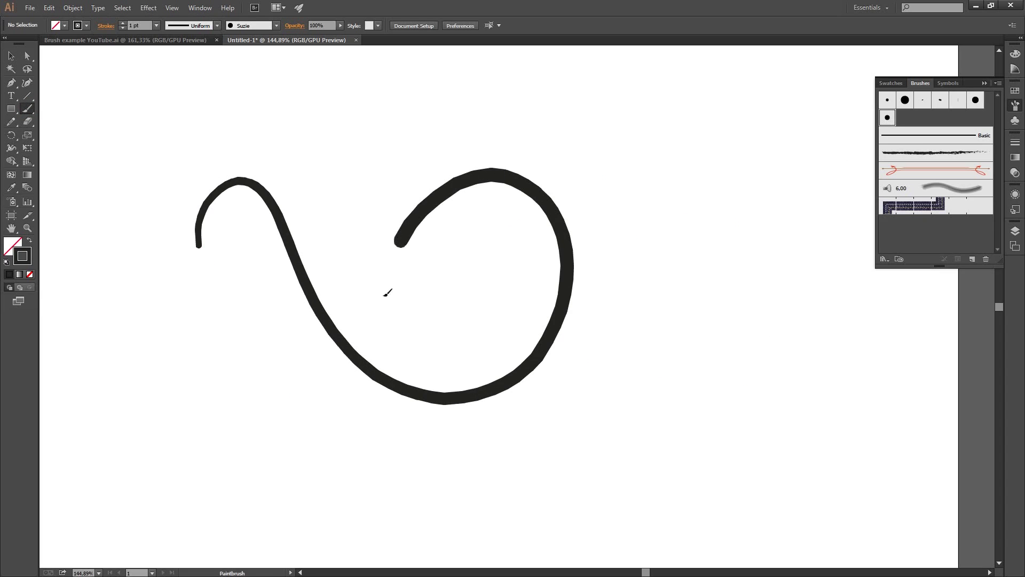
left_click_drag(384, 295, 475, 297)
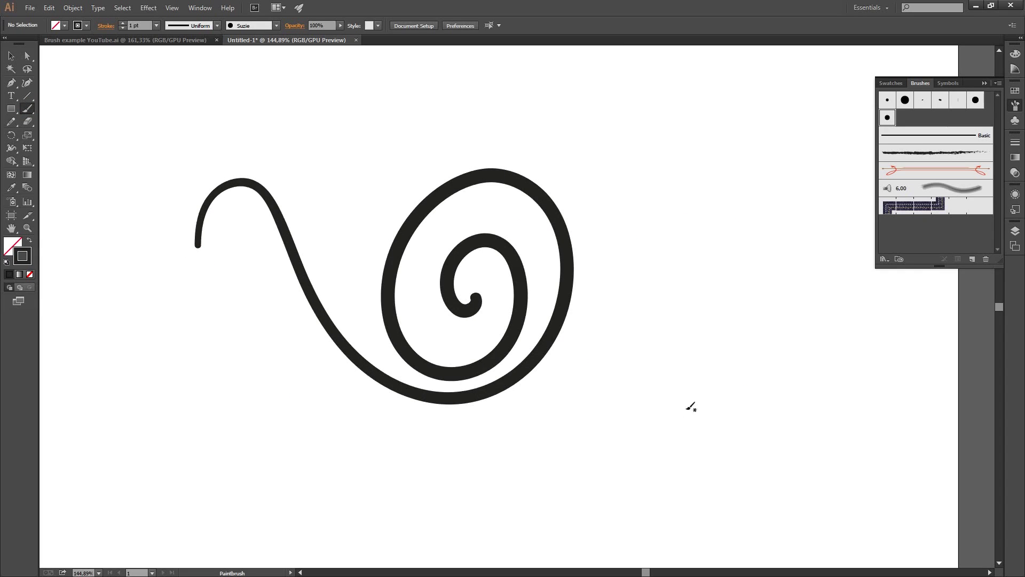
left_click(13, 55)
left_click_drag(136, 129, 701, 433)
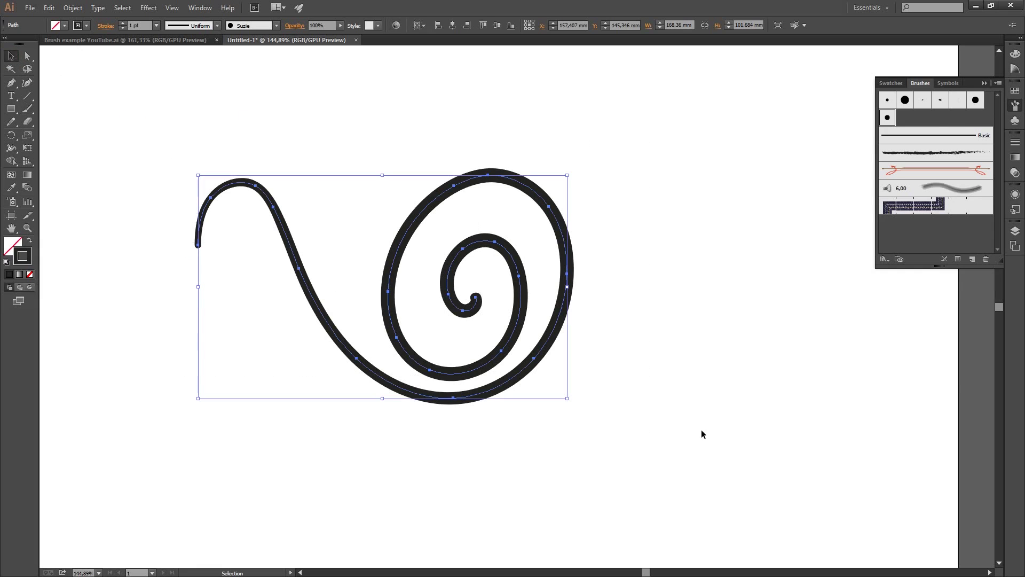
key("Delete")
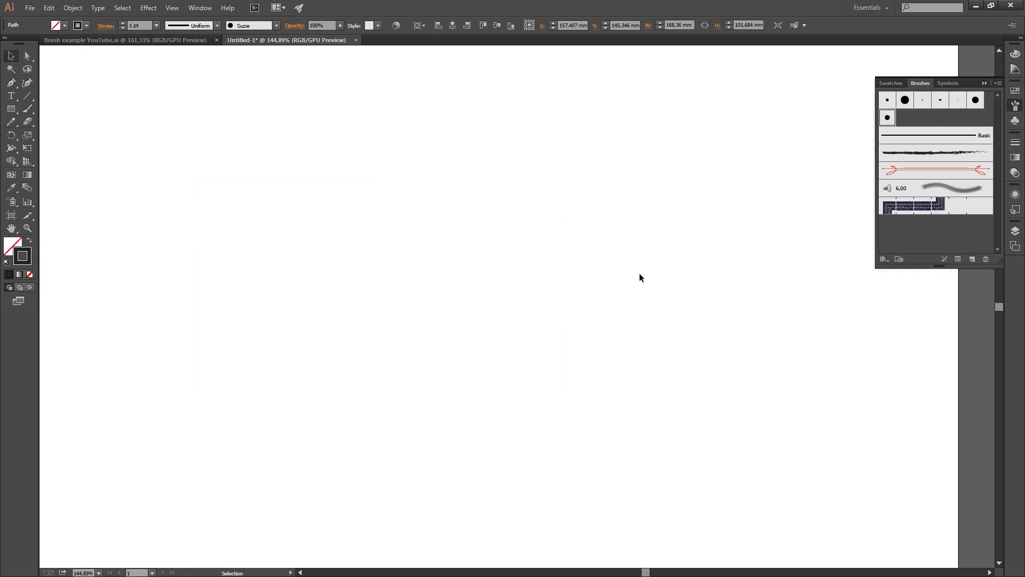
left_click(27, 228)
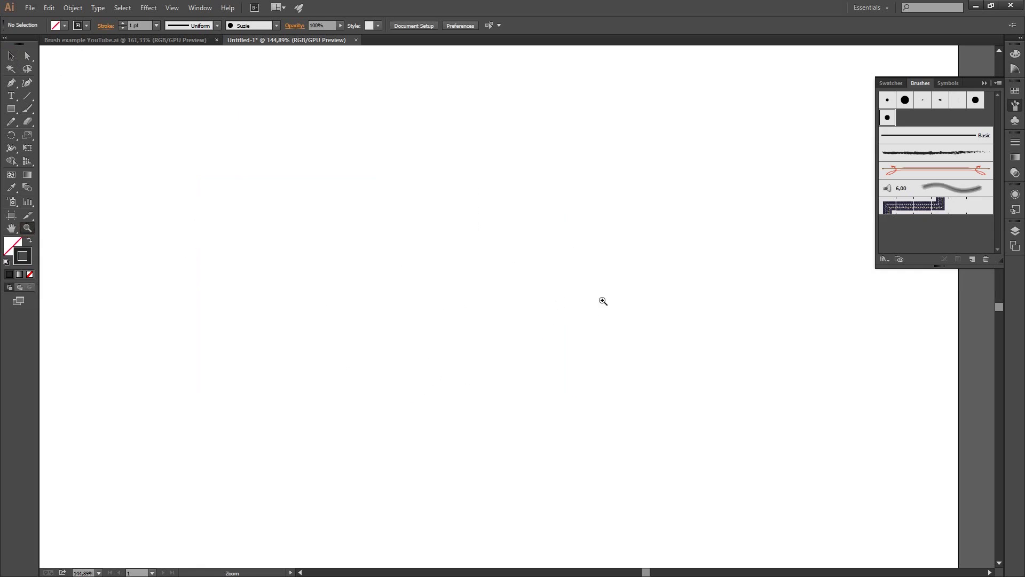
mouse_move(594, 289)
left_mouse_down()
mouse_move(541, 336)
mouse_move(609, 299)
left_mouse_up()
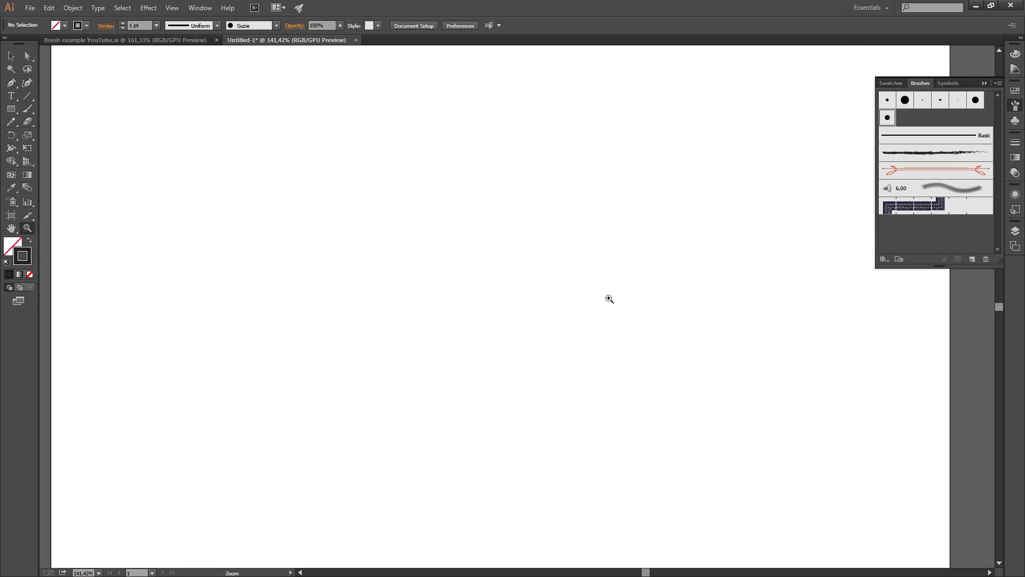